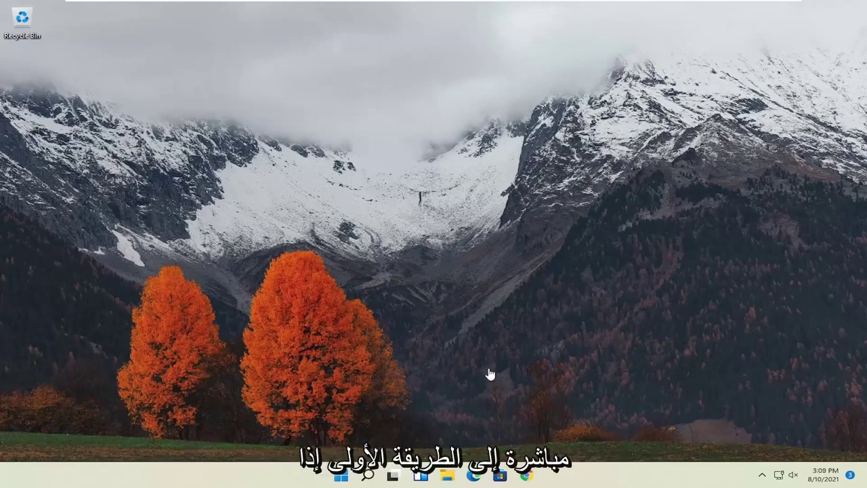
Step: Reset Chrome via Settings > Advanced > Reset and clean up, without reporting current settings to Google
left_click(528, 476)
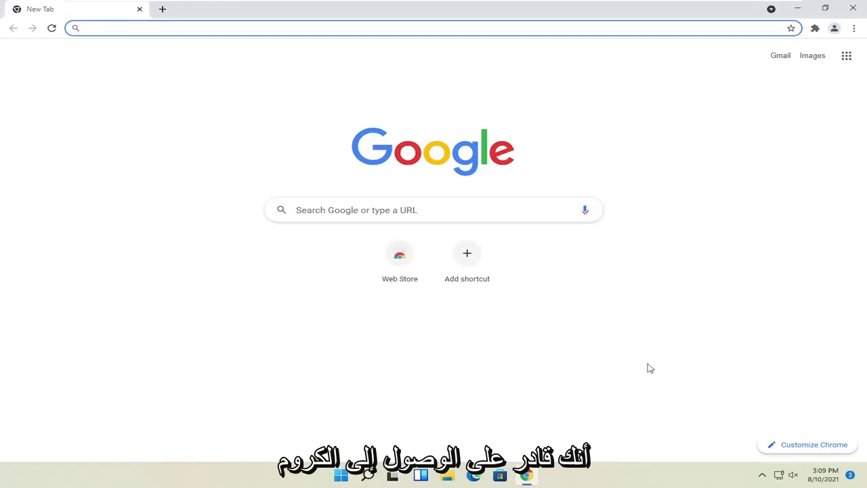
left_click(855, 28)
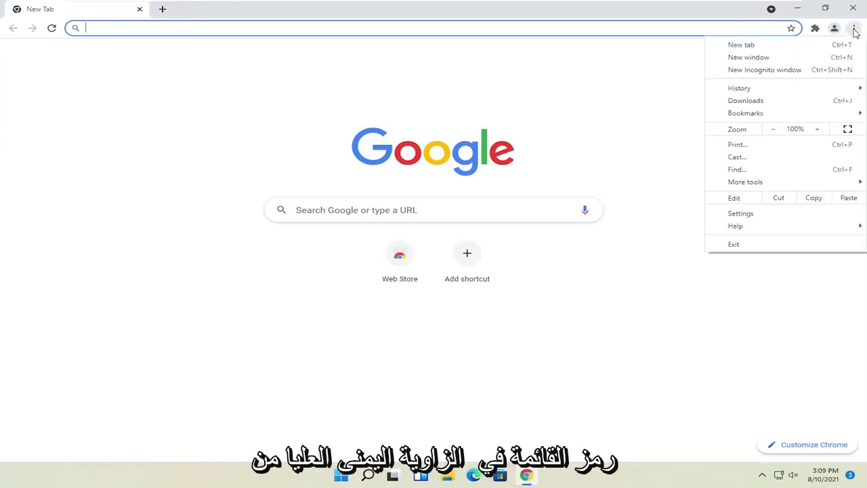
left_click(740, 214)
left_click(32, 261)
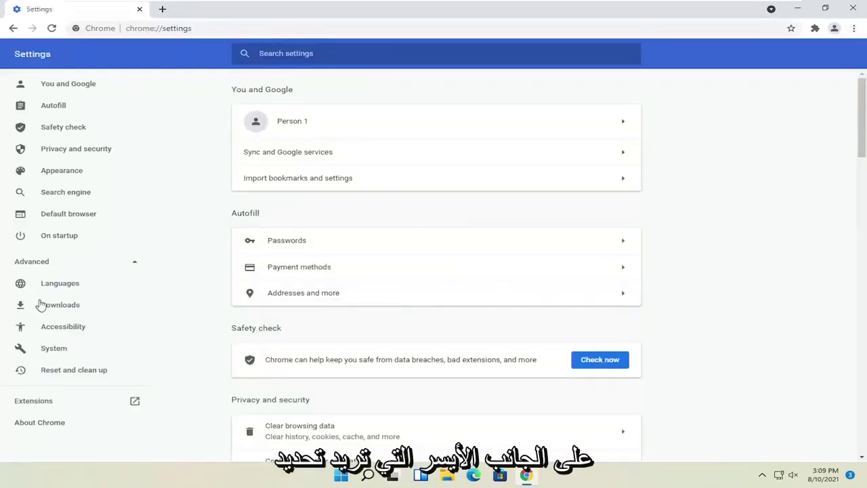
left_click(58, 376)
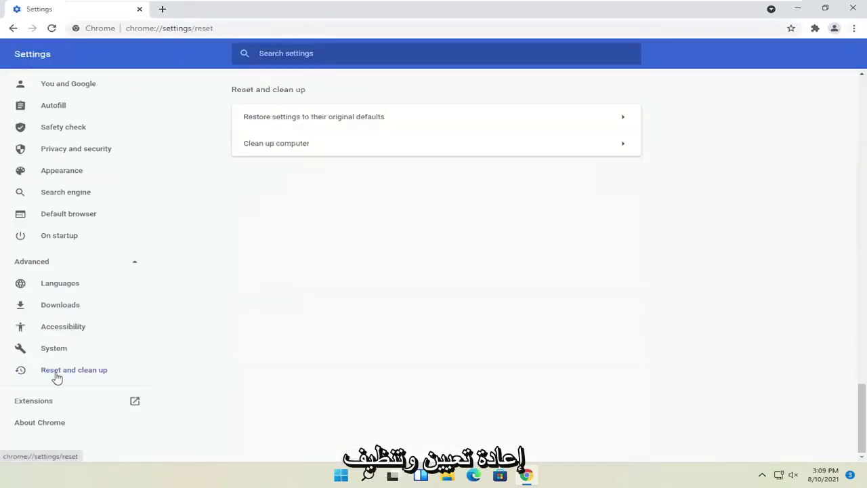
left_click(361, 119)
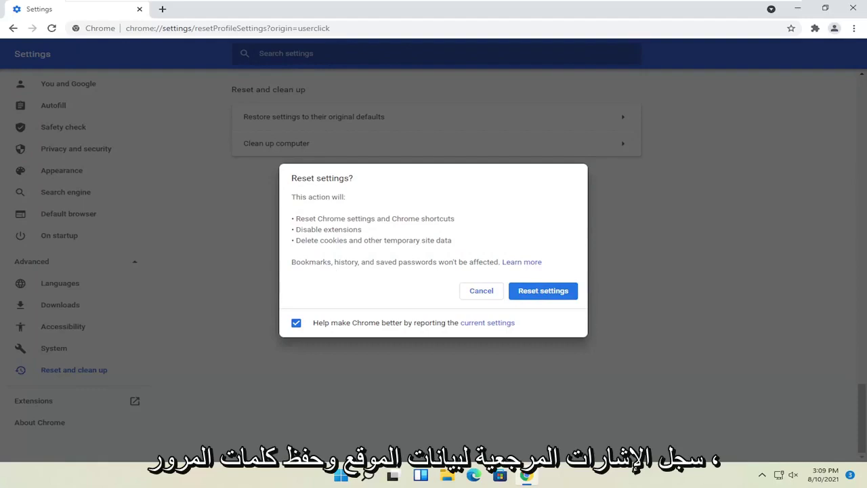
left_click(298, 324)
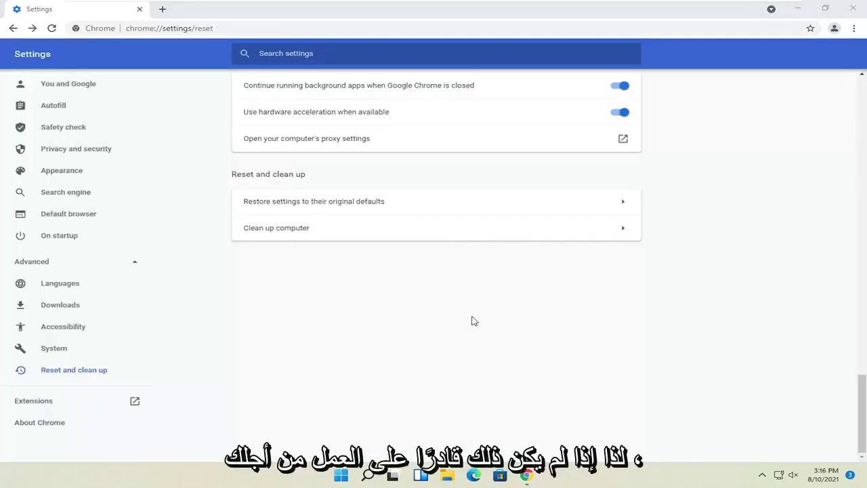
Step: Close the Chrome window to return to the desktop
left_click(857, 11)
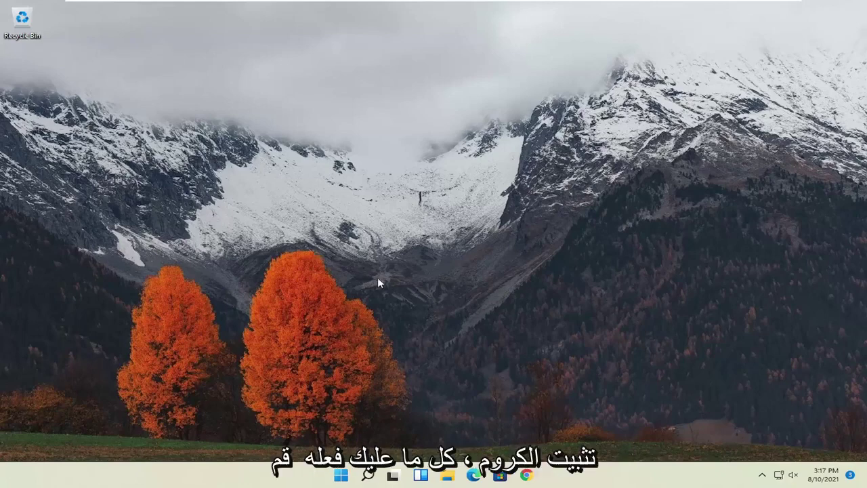
Step: Open Control Panel from Windows search with items viewed as large icons
left_click(368, 475)
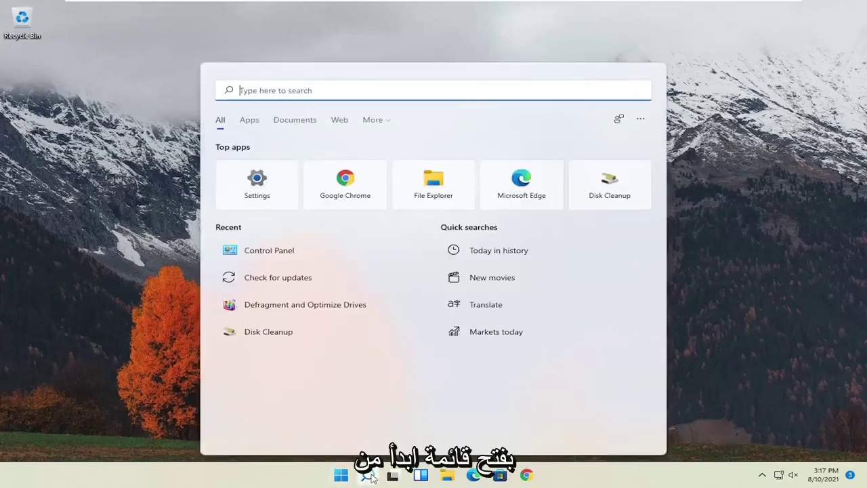
type("conto")
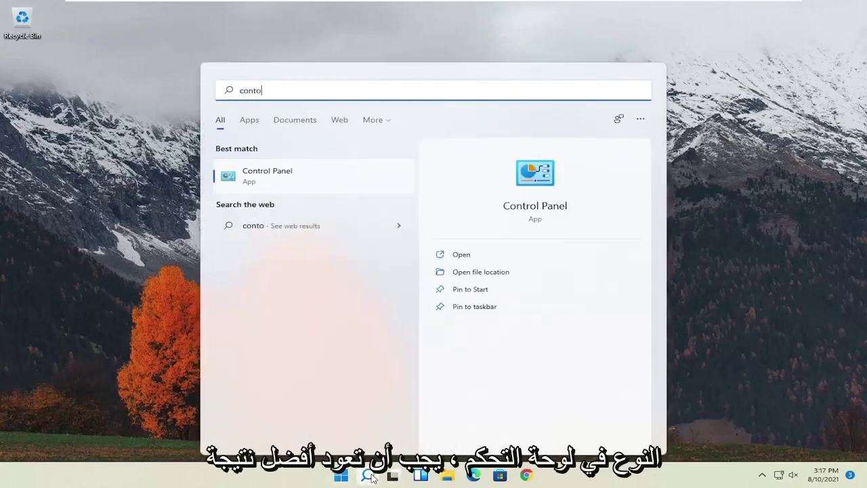
key("BackSpace")
type("rol panel")
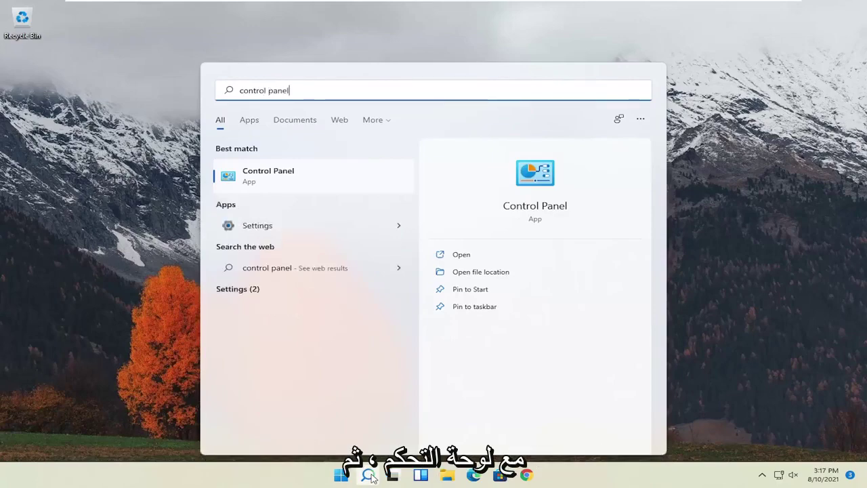
left_click(282, 180)
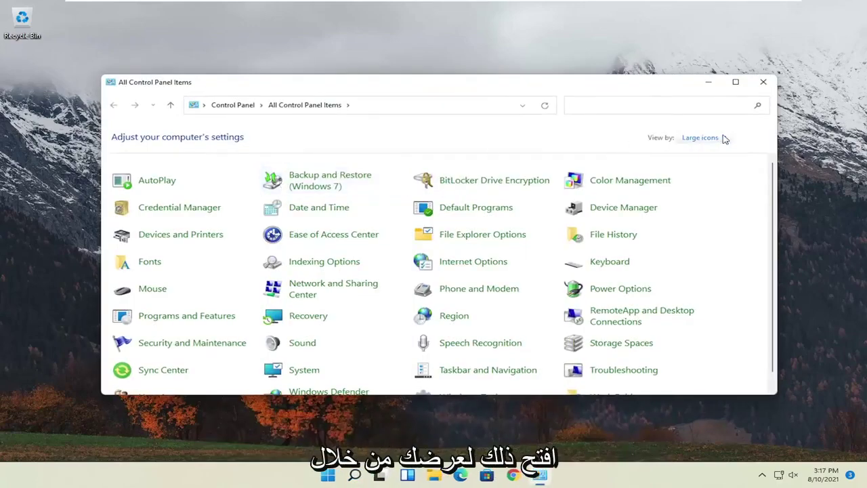
left_click(723, 140)
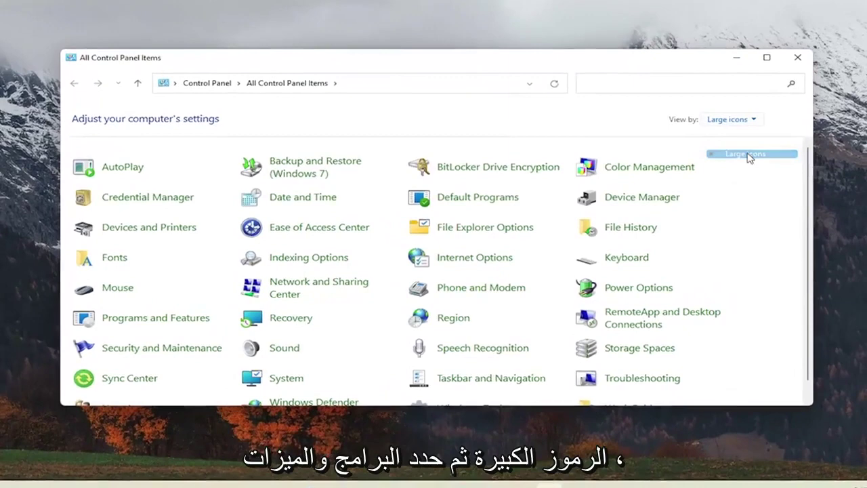
left_click(717, 166)
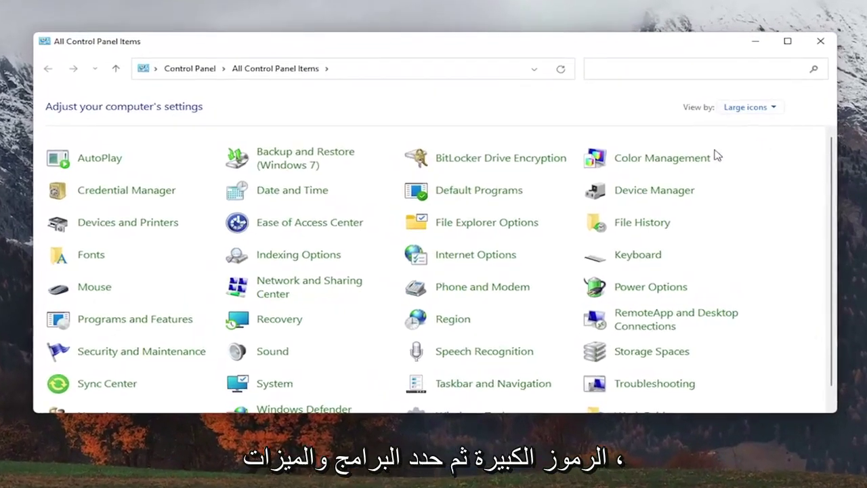
Step: Select Google Chrome in Programs and Features and start uninstalling it
left_click(154, 325)
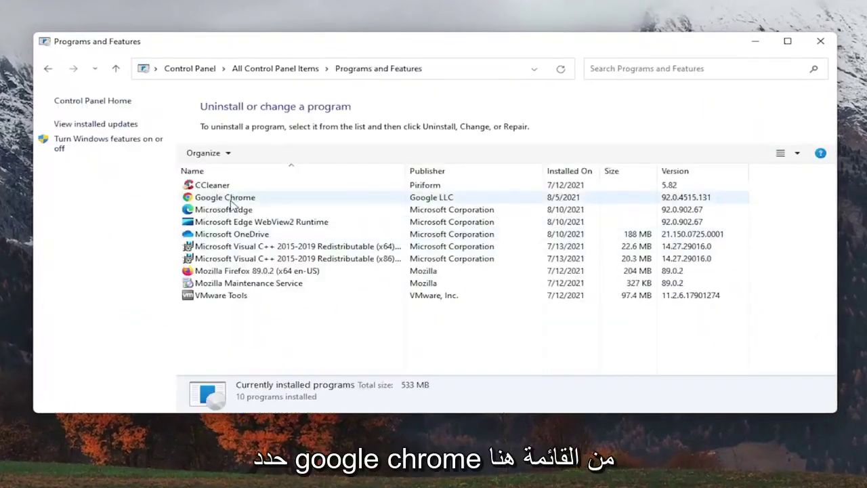
left_click(231, 201)
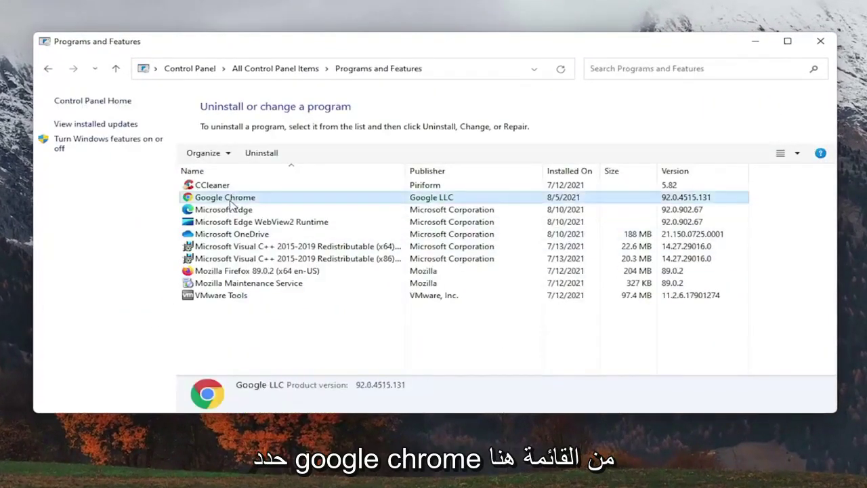
left_click(259, 156)
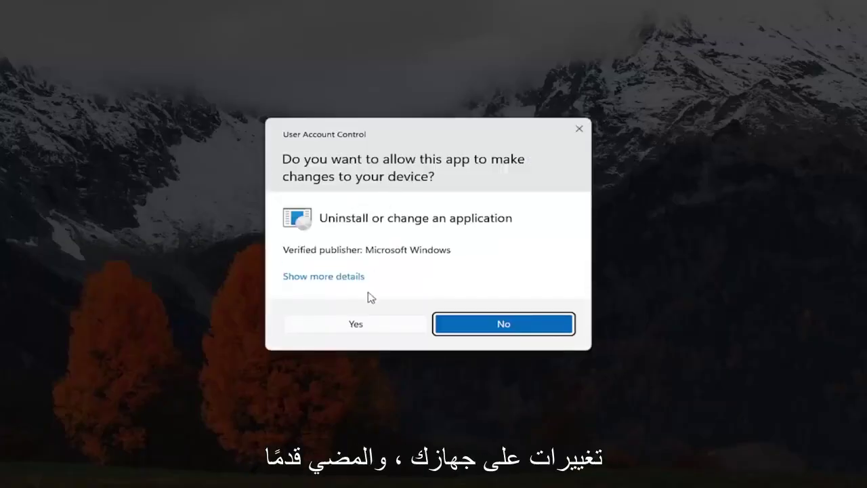
Step: Approve the permission prompt, dismiss the wait message, and confirm Google Chrome's uninstall
left_click(339, 328)
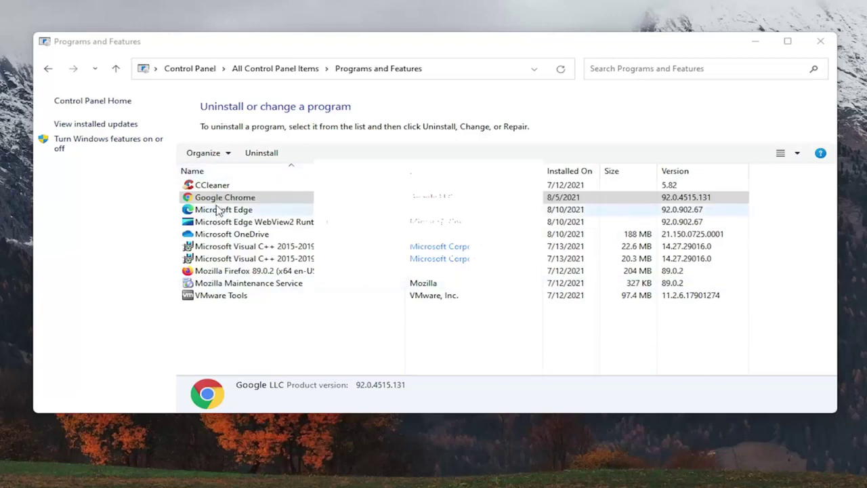
left_click(261, 152)
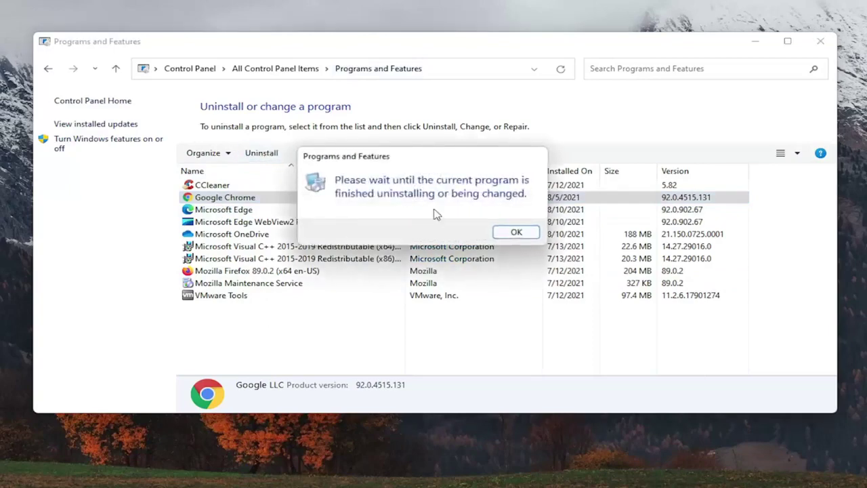
left_click(517, 232)
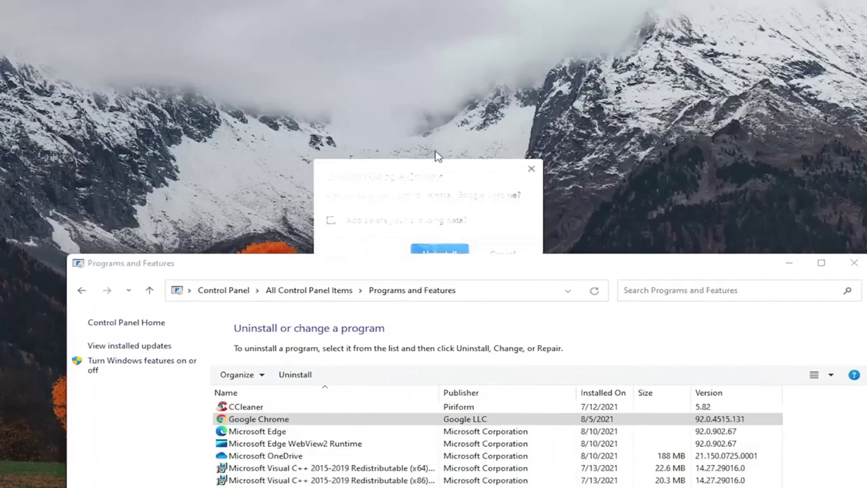
left_click(439, 252)
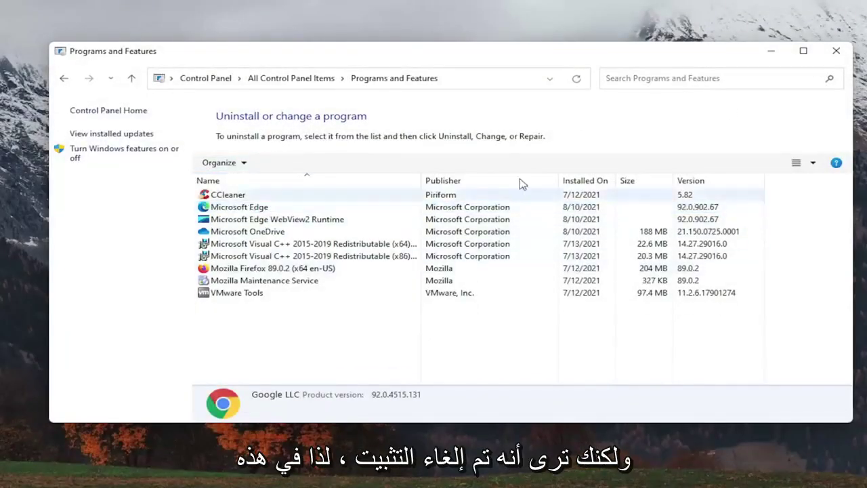
left_click(836, 51)
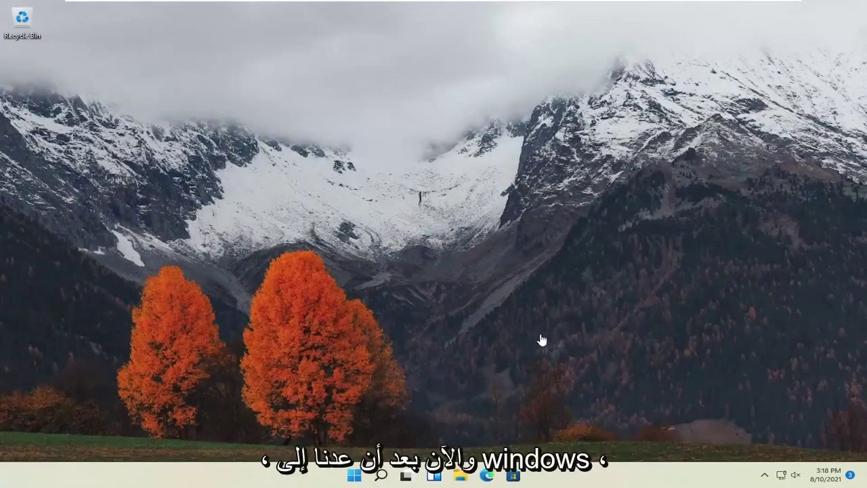
Step: In Edge, search 'google chrome', open google.com/chrome, and opt out of usage statistics
left_click(489, 477)
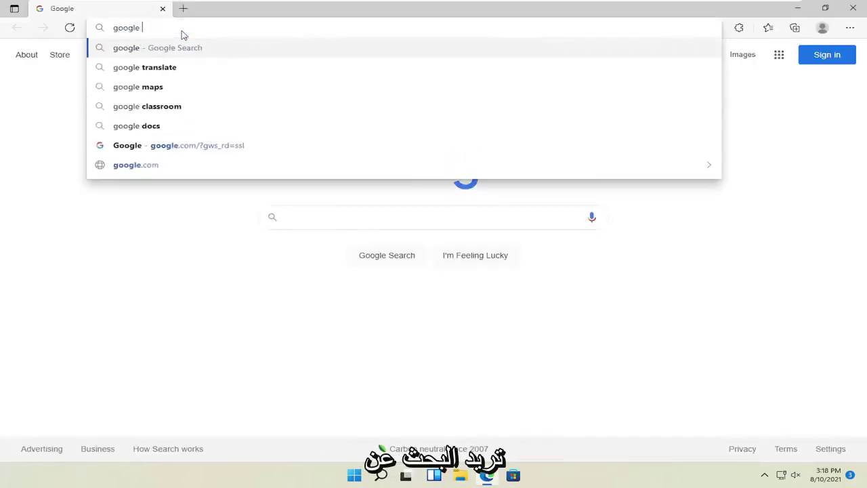
type("chrome")
key("Return")
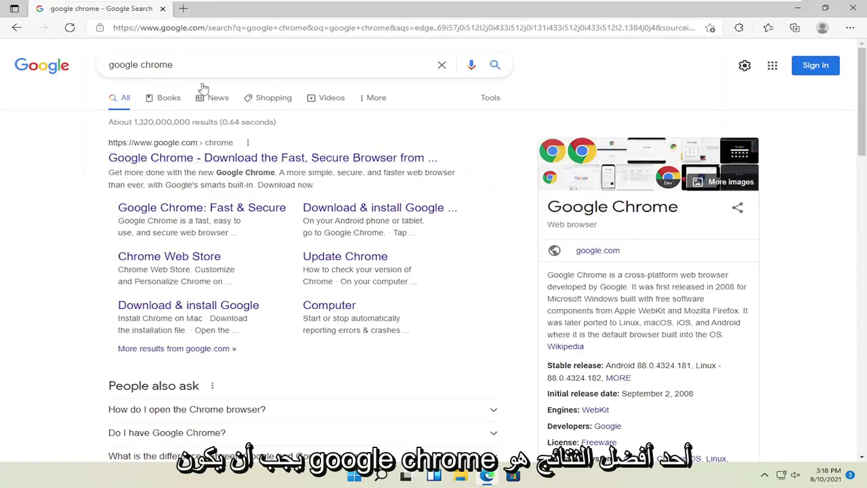
left_click(174, 158)
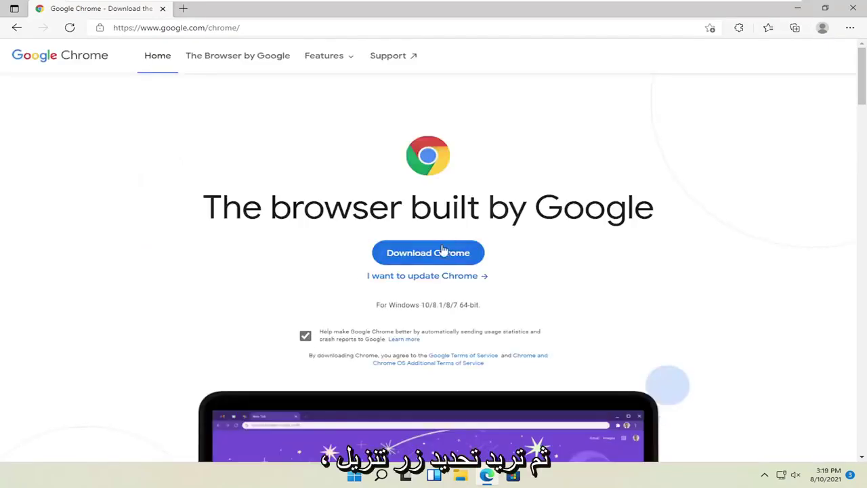
left_click(306, 335)
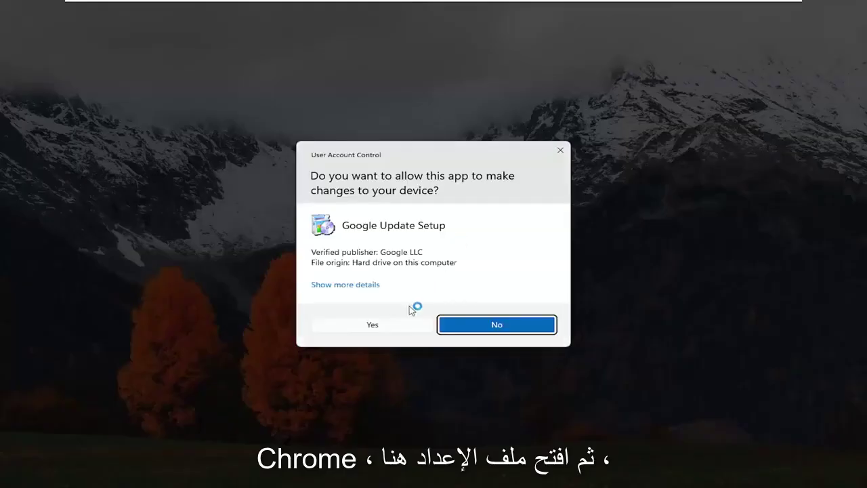
Step: Allow the Chrome installer to run and let it finish opening a New Tab
left_click(373, 326)
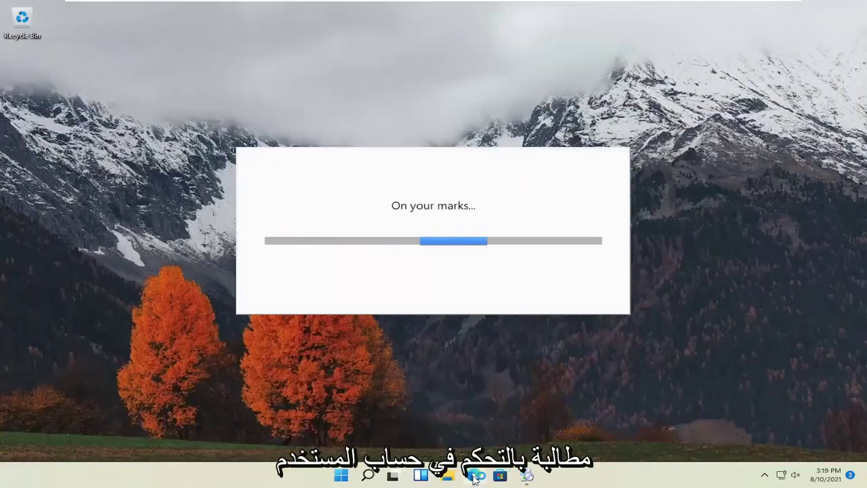
right_click(474, 477)
left_click(430, 445)
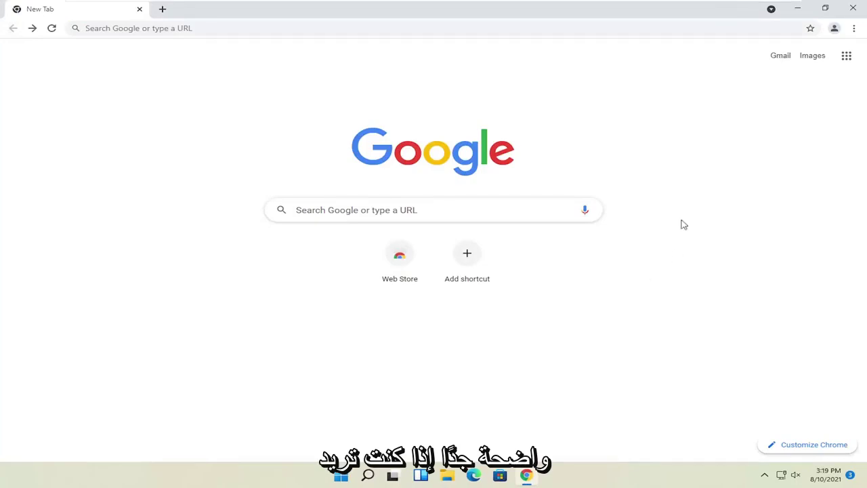
Step: View the profile panel in the reinstalled Chrome, then close its window
left_click(836, 28)
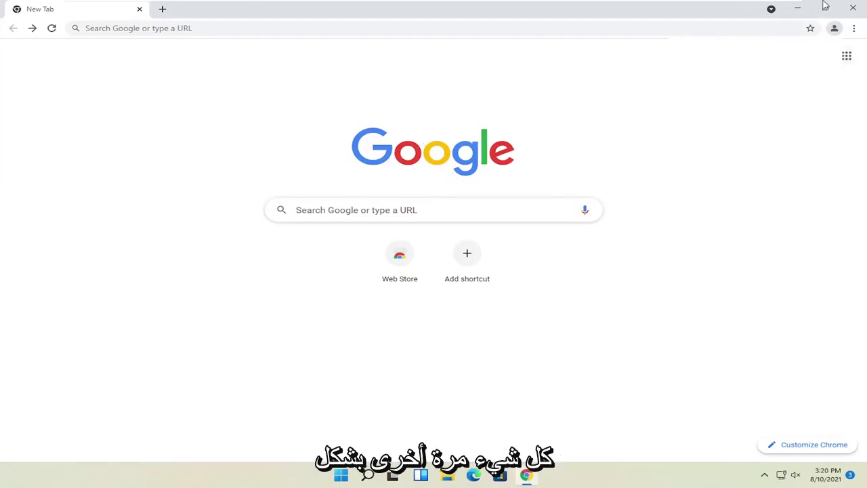
left_click(854, 8)
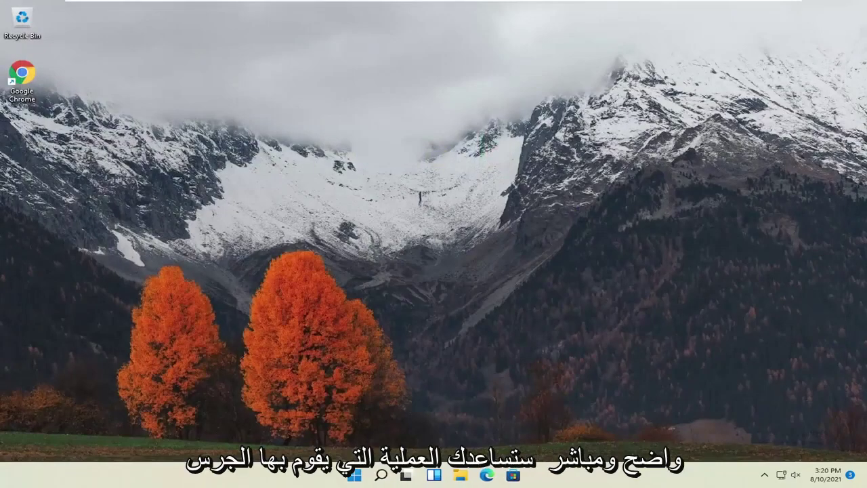